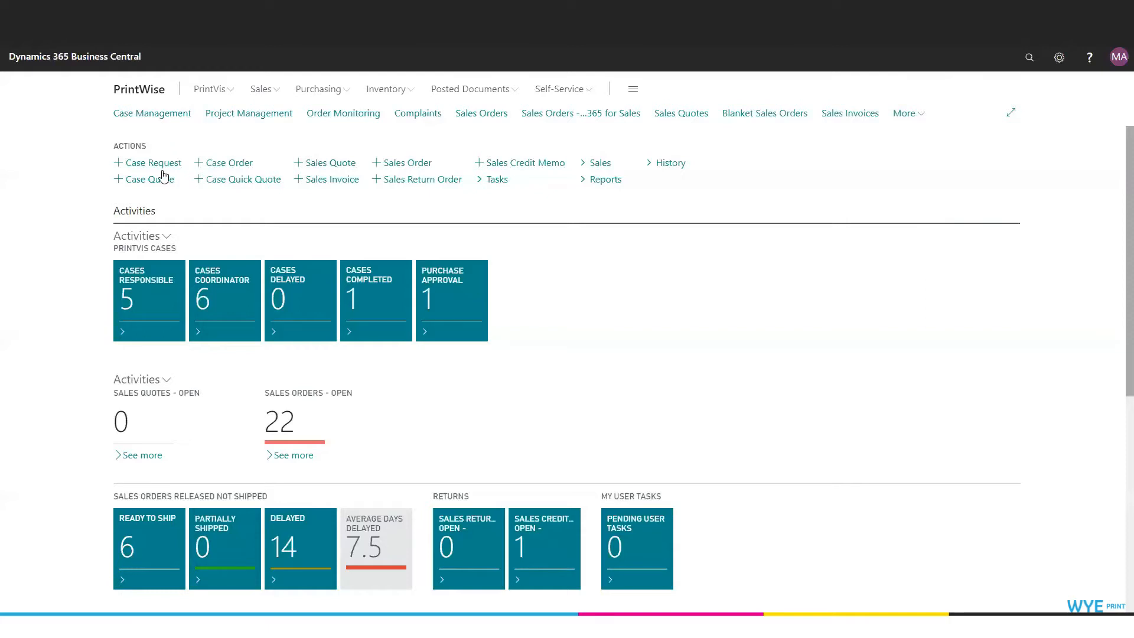
Step: Open the "Rackcards and flyers for microcenter" case from Case Management and display its folders
click(165, 120)
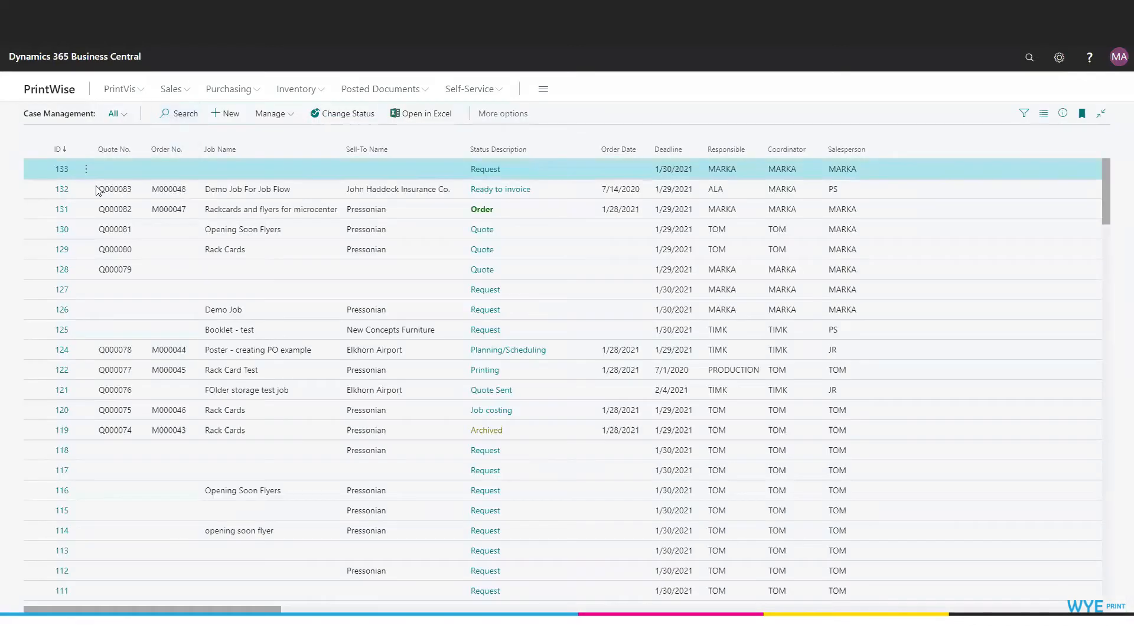
click(59, 214)
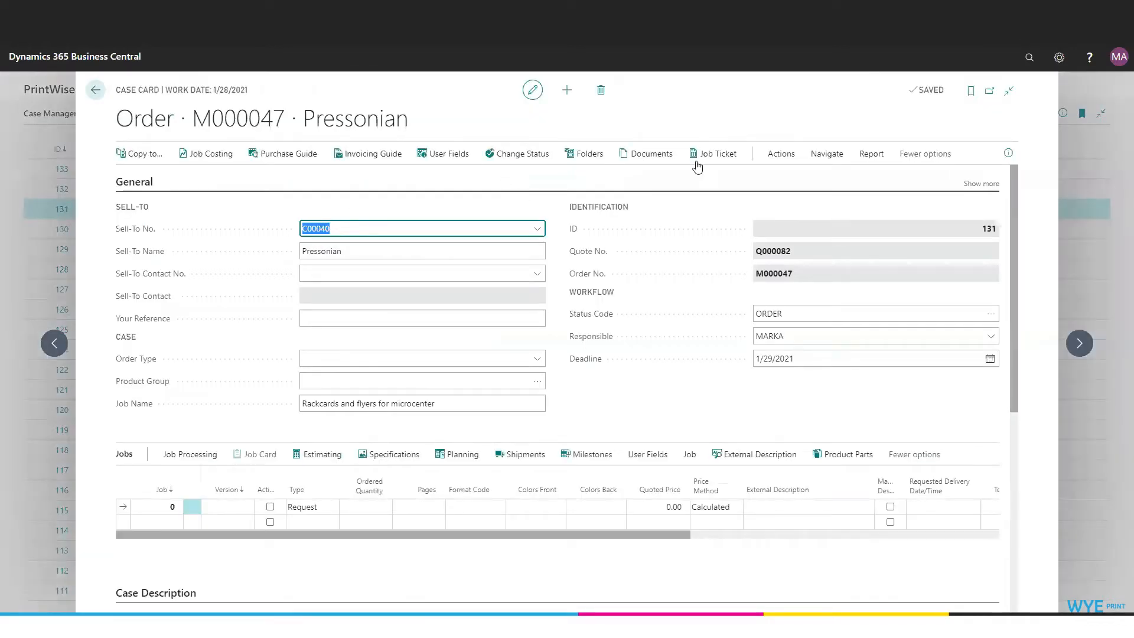
click(597, 157)
click(597, 155)
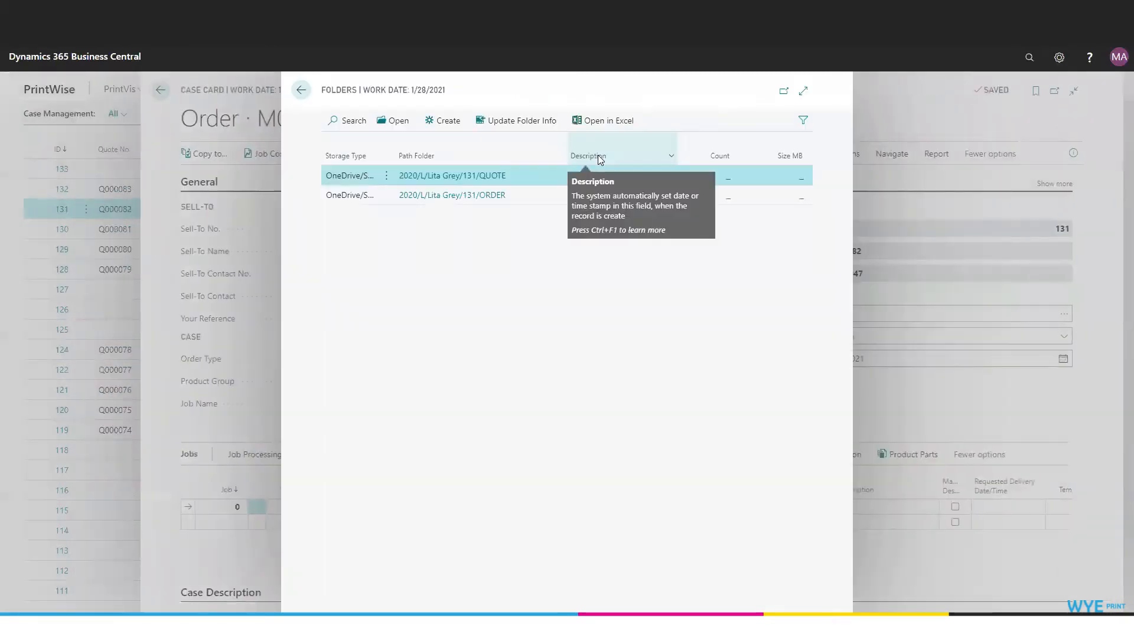
click(598, 155)
Step: Try to open the case's ORDER folder, and return from the folder list to the case card
click(476, 196)
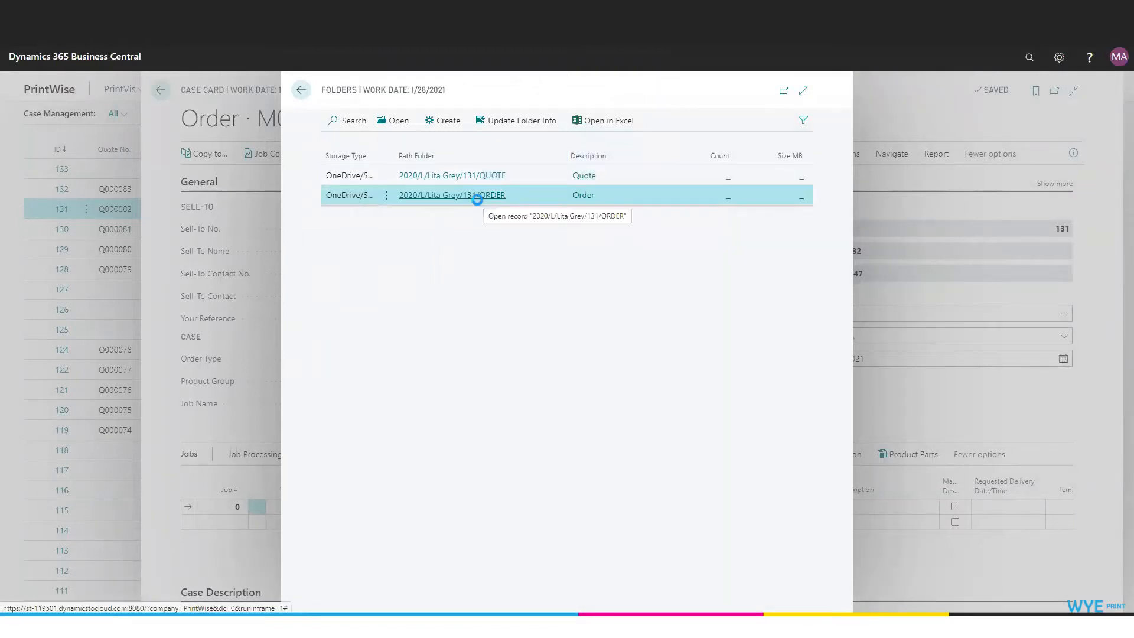
click(799, 293)
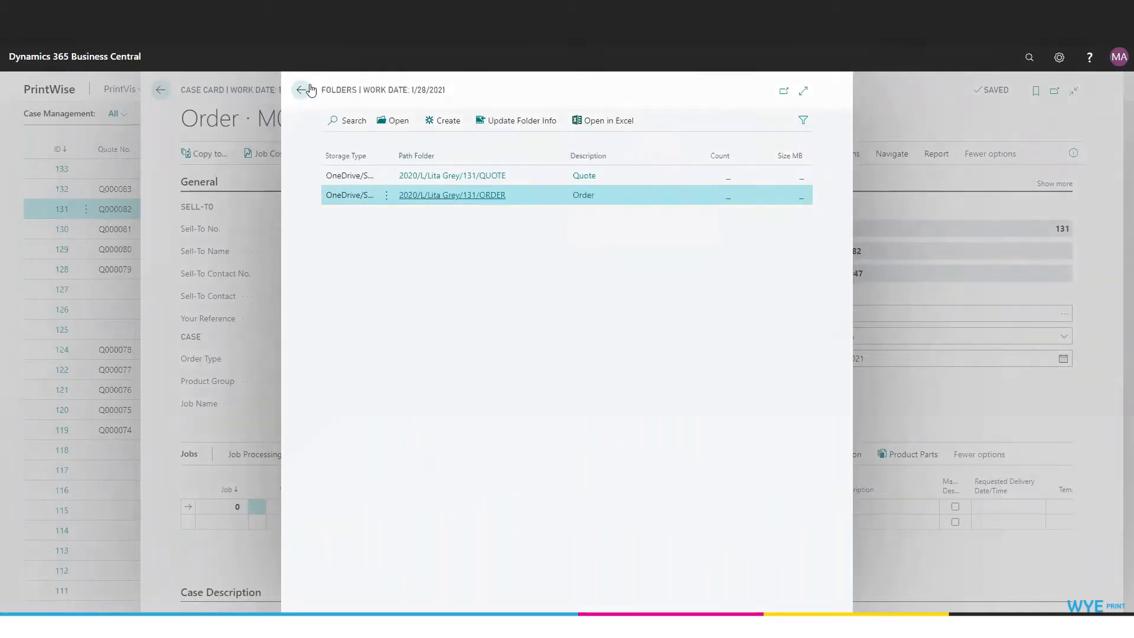
click(301, 90)
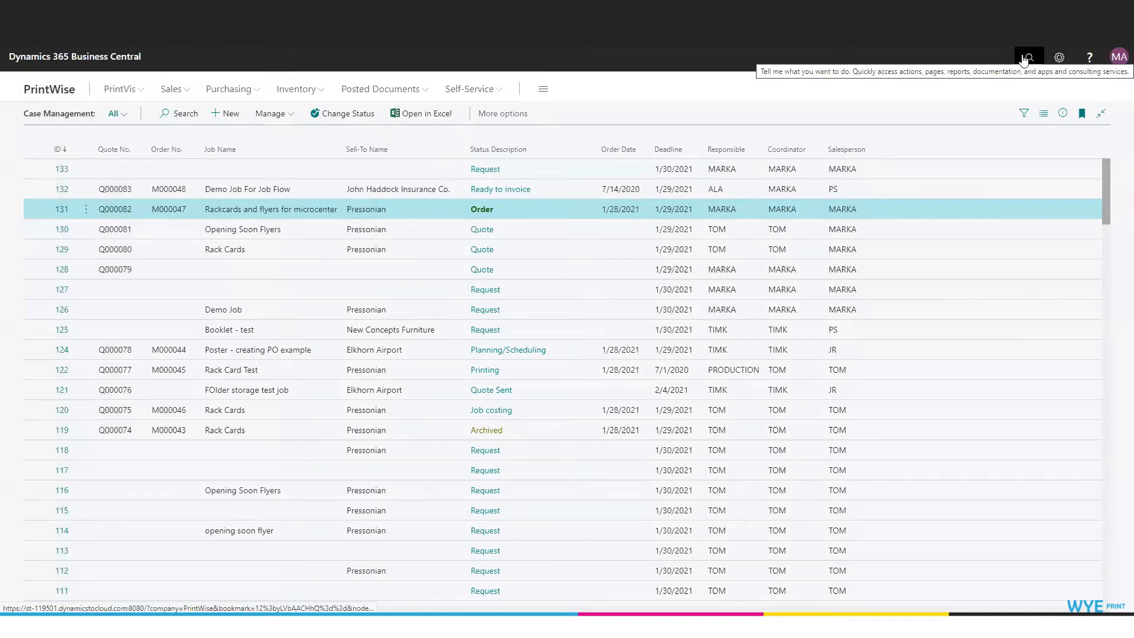
Step: Search for "Folders" and open the PrintVis Folder Groups list in edit mode
click(1025, 59)
text(Folders)
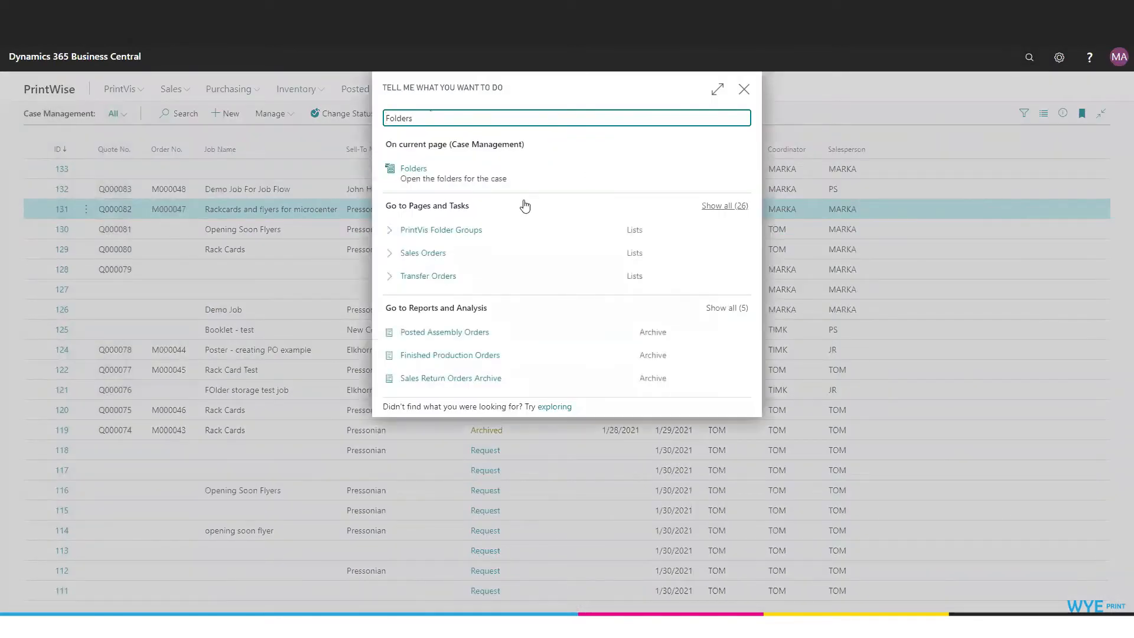
click(458, 229)
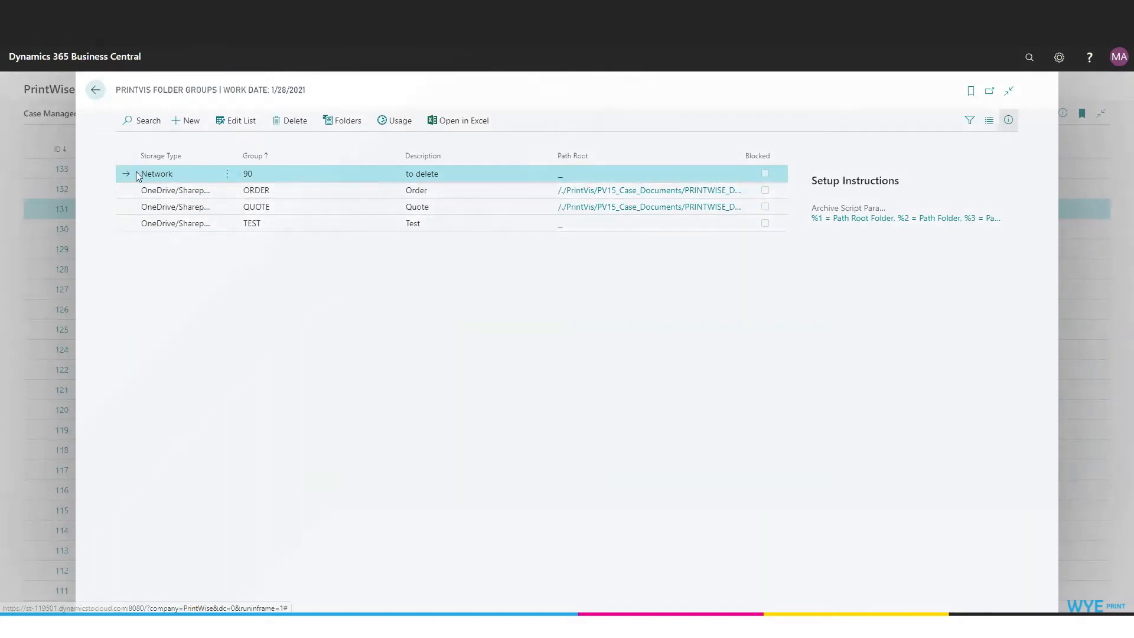
click(236, 126)
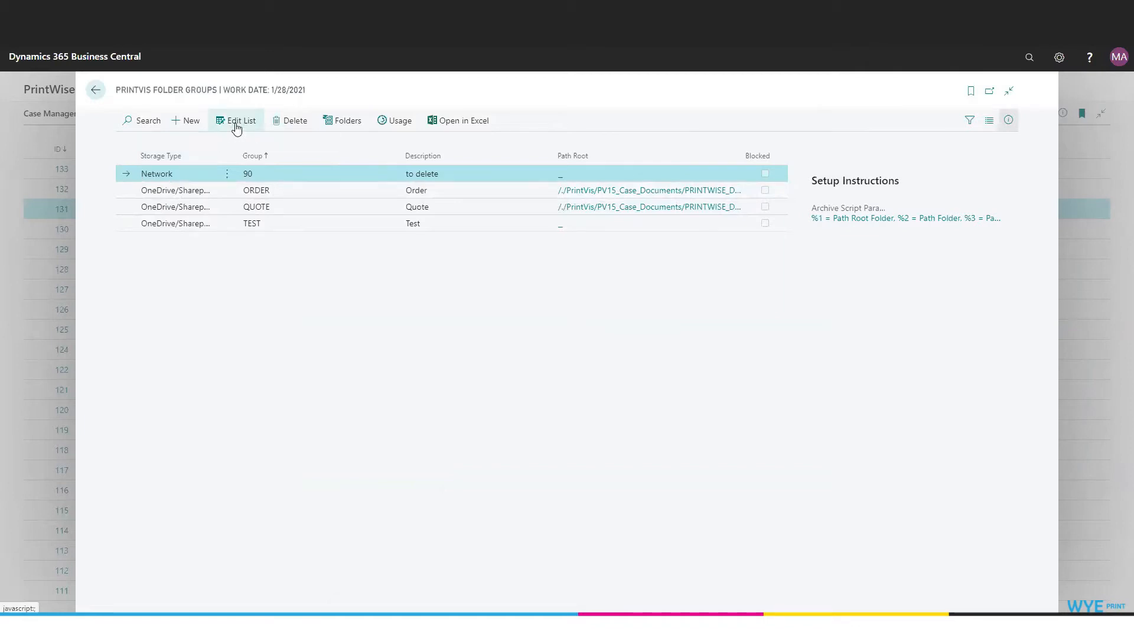
click(272, 171)
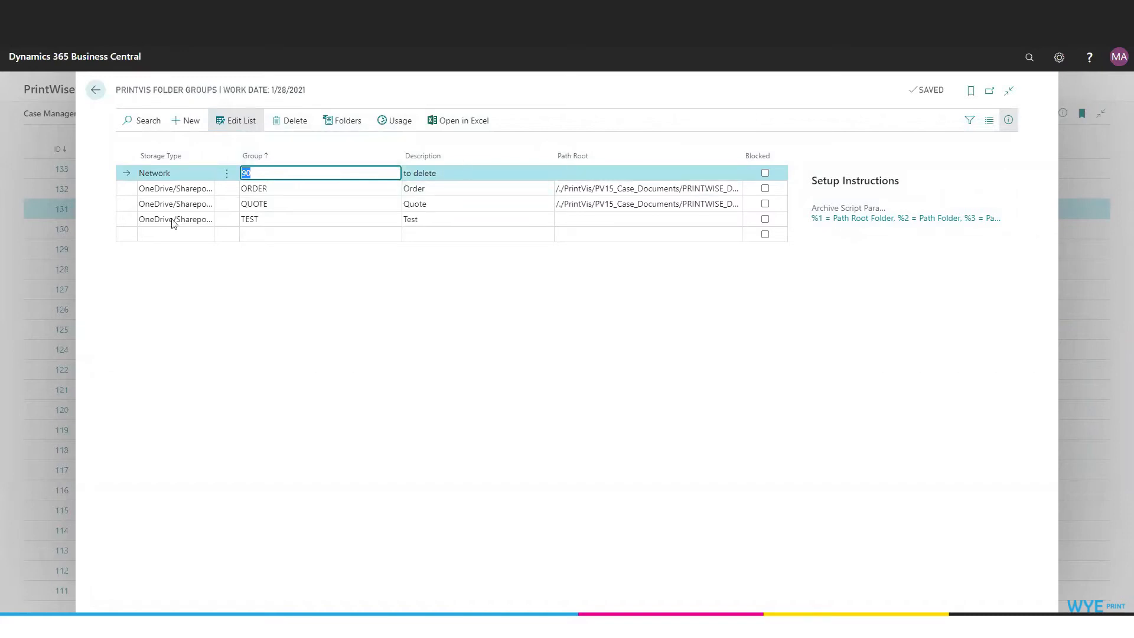
Step: Add a folder group with storage type OneDrive/Sharepoint, group code FILES and description "Customer Files"
click(198, 122)
click(188, 177)
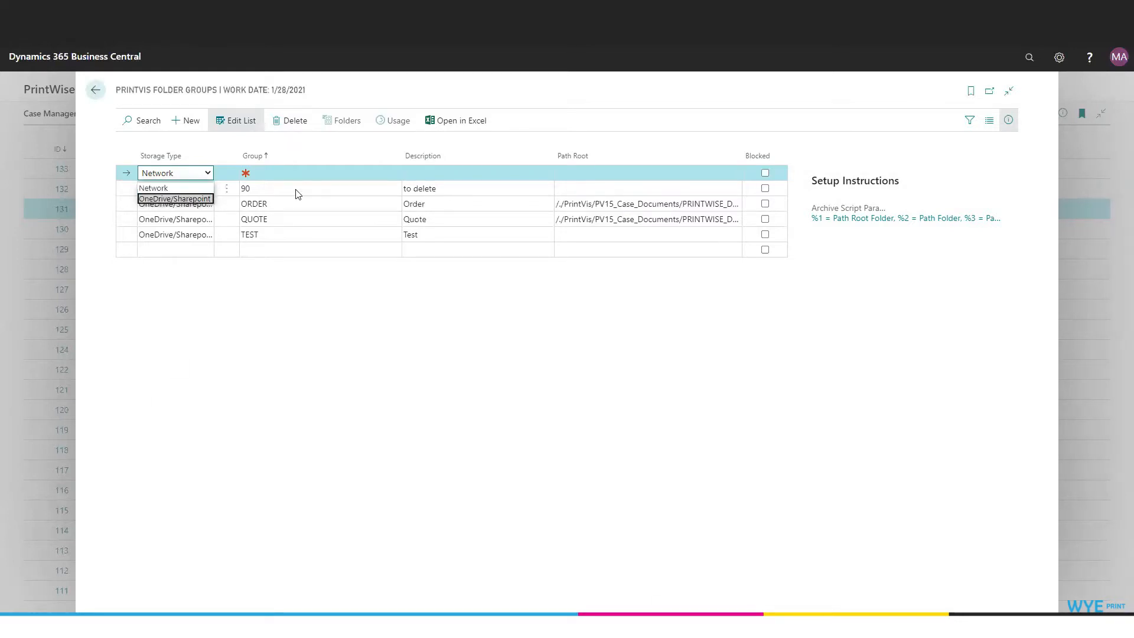
click(190, 199)
click(266, 175)
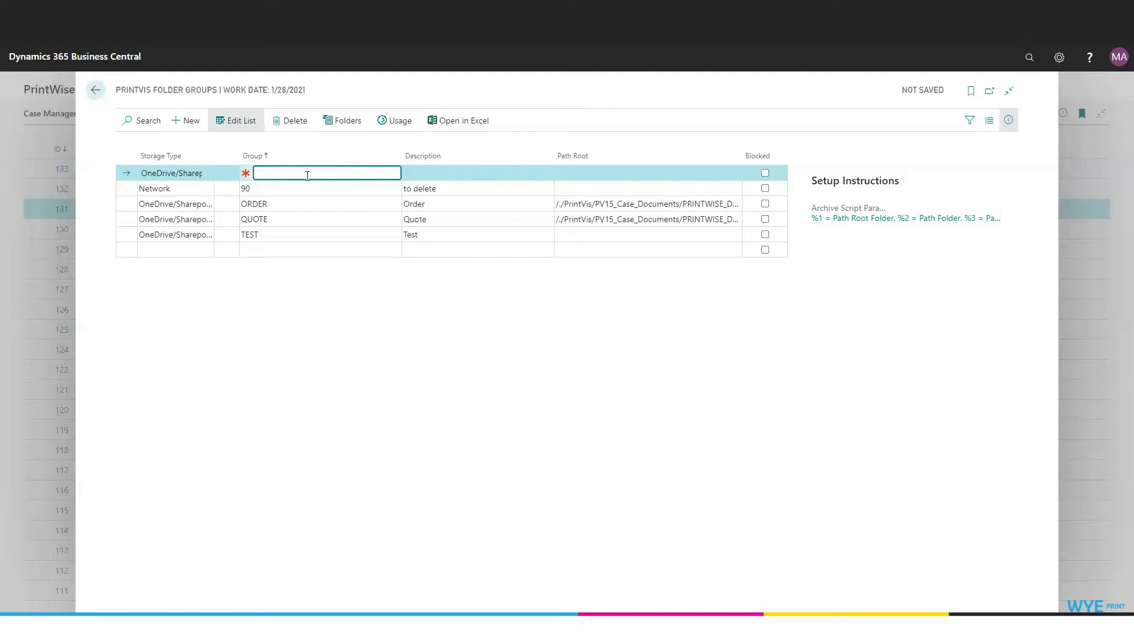
text(FILES)
key(Tab)
text(Customer Files)
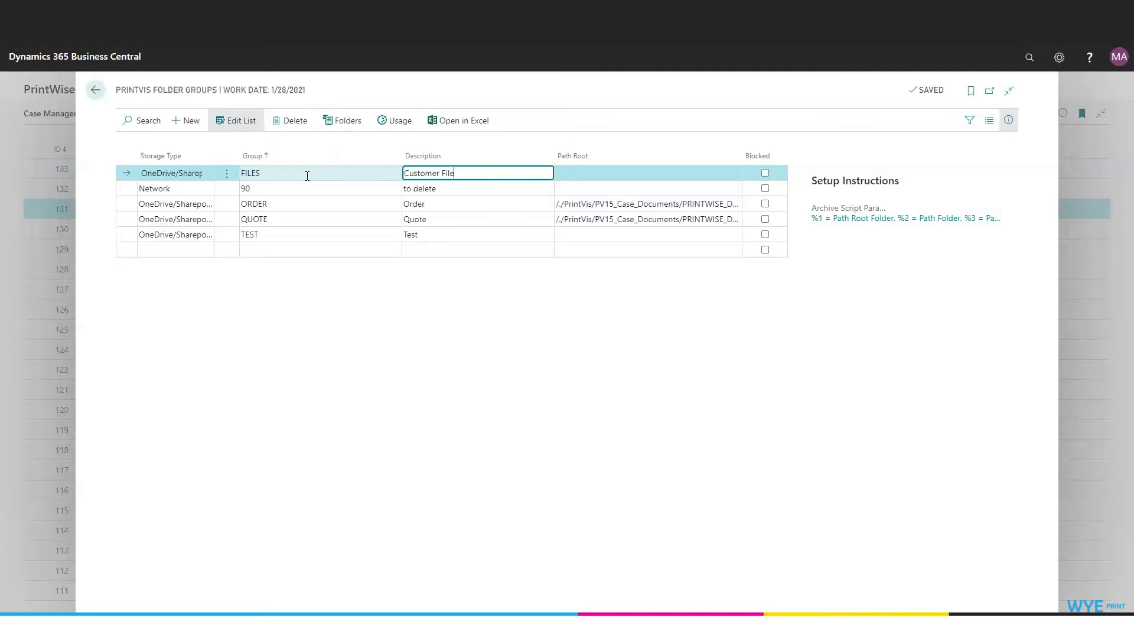
key(Tab)
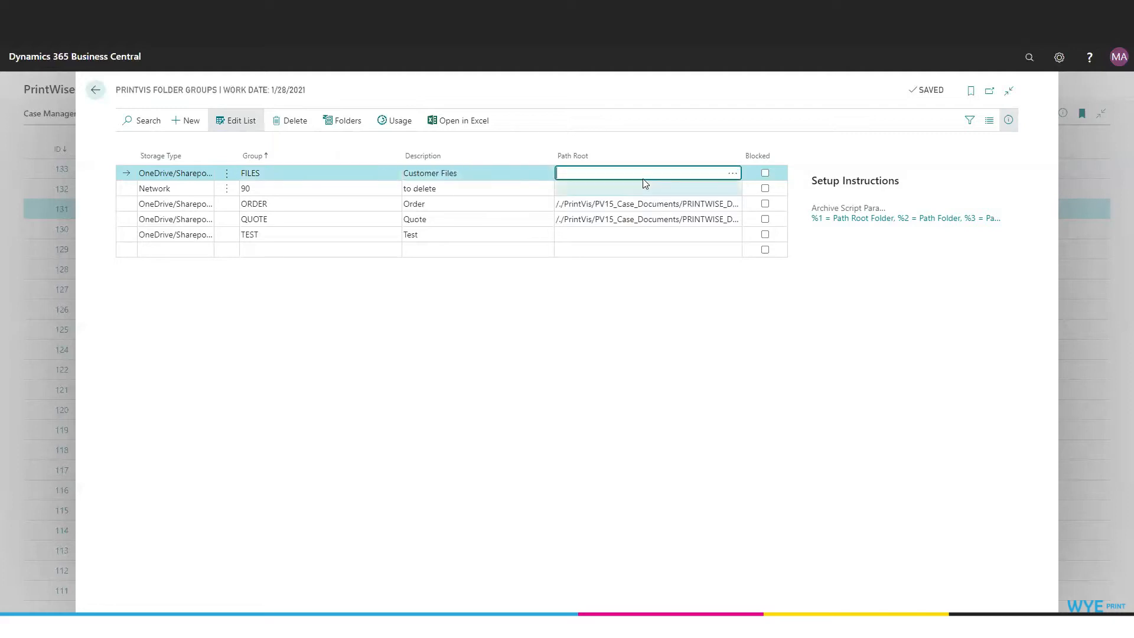
Step: Set the FILES group's path root to /./PrintVis/Demo/PW, starting from the root entry in the target folder selection
click(733, 173)
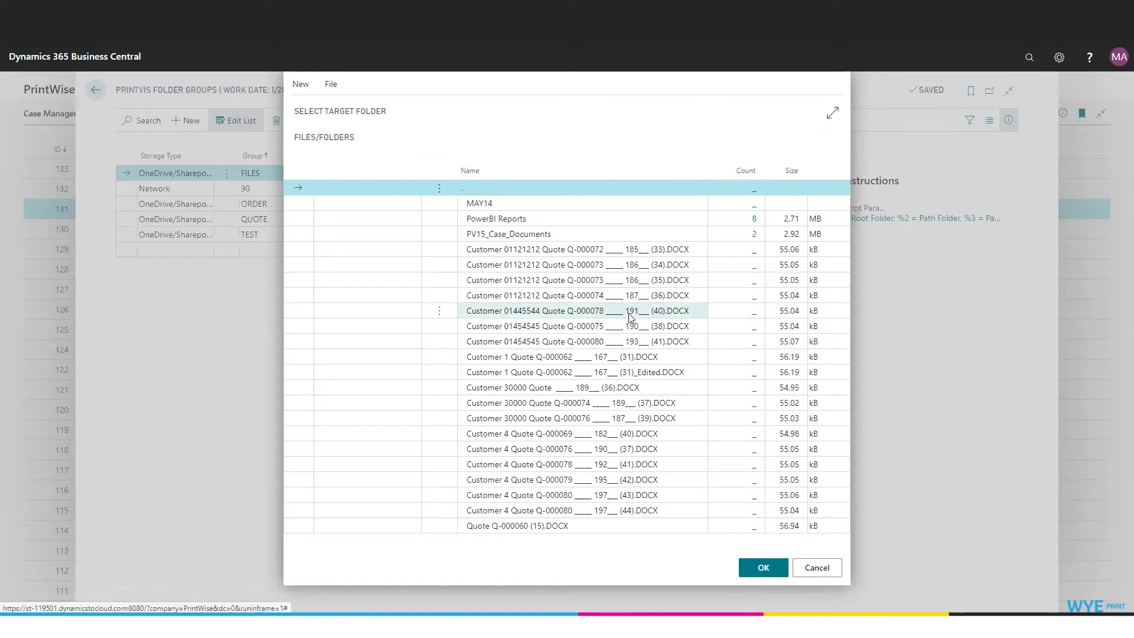
click(816, 568)
click(732, 175)
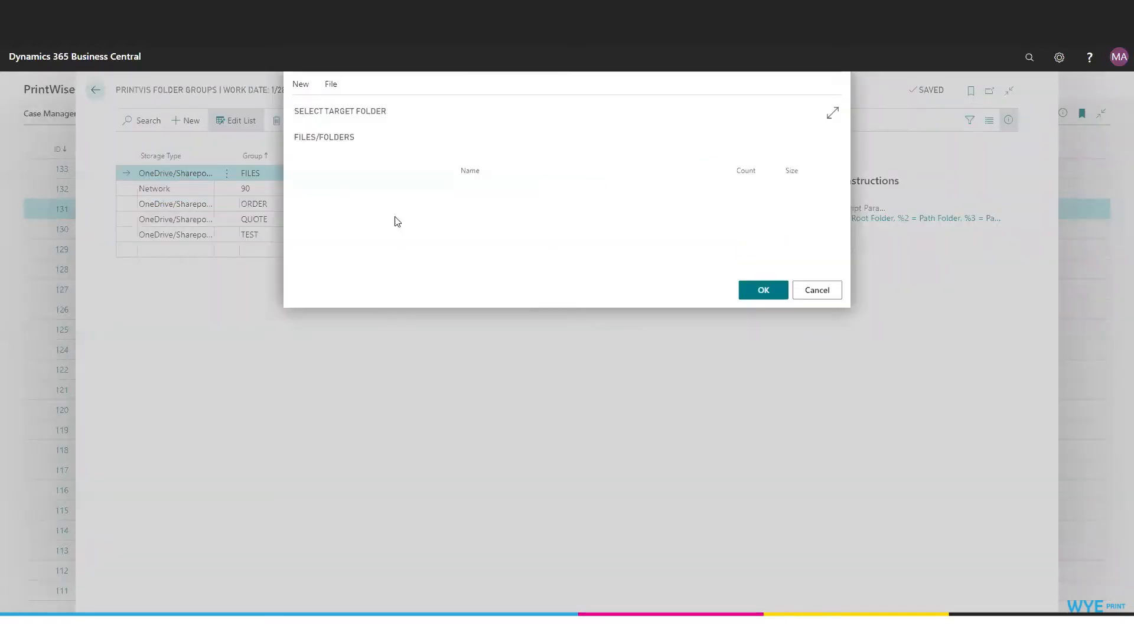
click(473, 188)
click(764, 567)
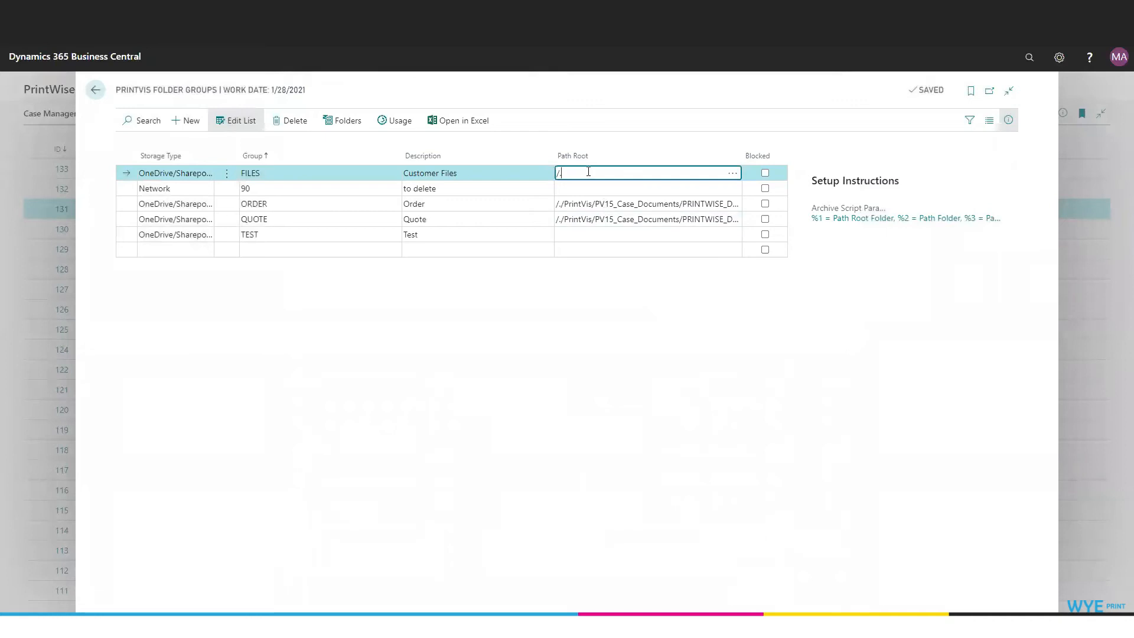
text(/P)
key(Tab)
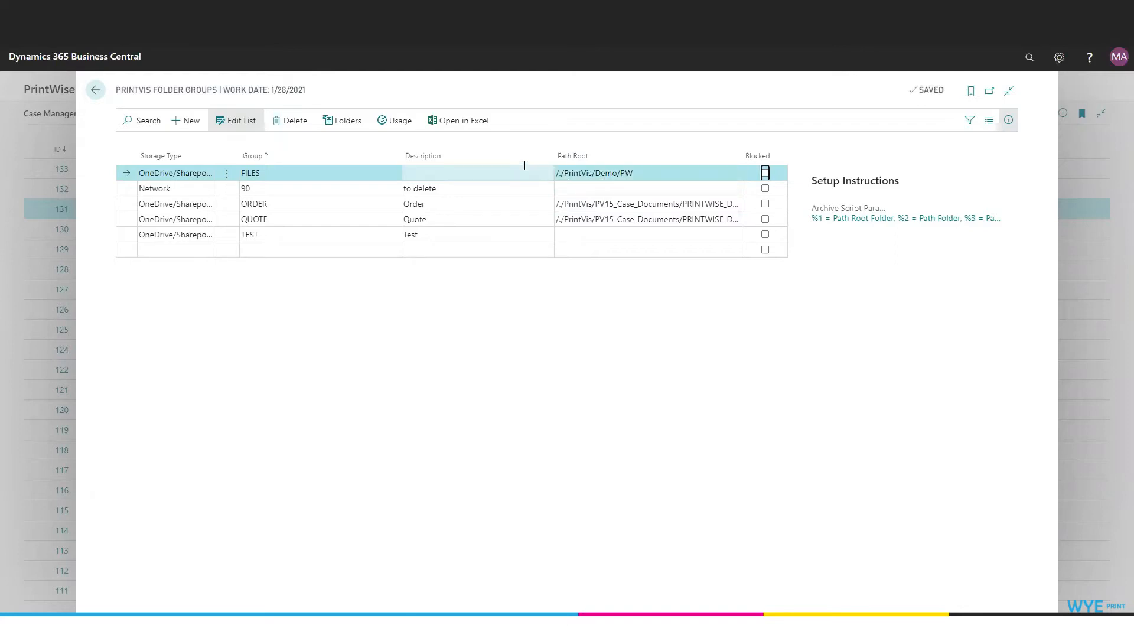
Step: Examine the ORDER group's folder setup, including its path placeholders and the Copy Case and Archive options
click(341, 124)
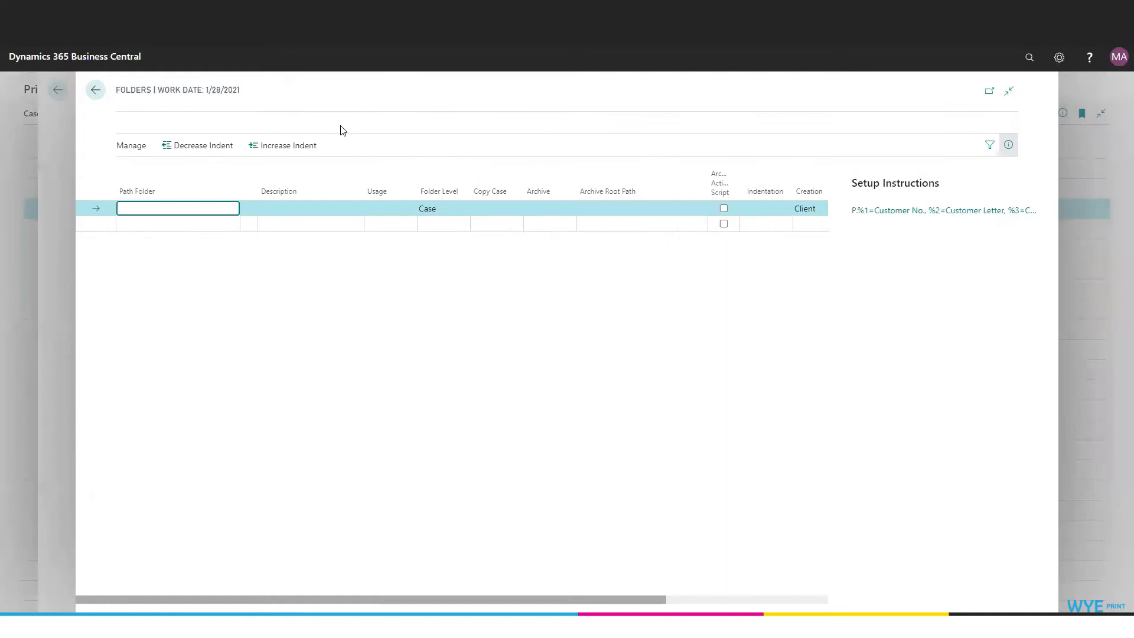
click(94, 90)
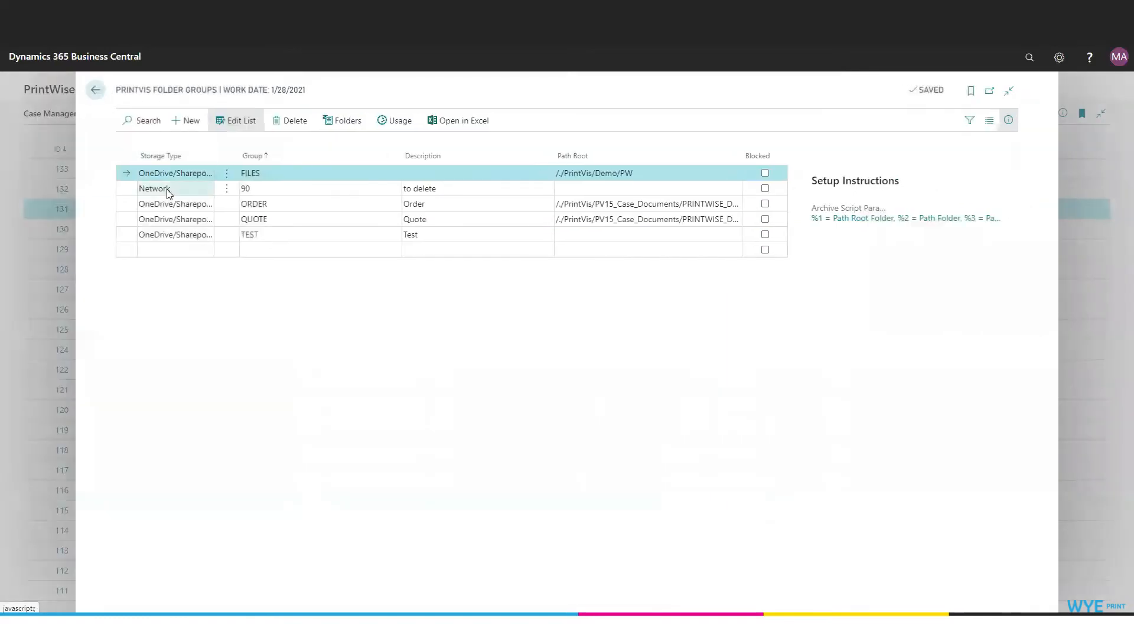
click(160, 208)
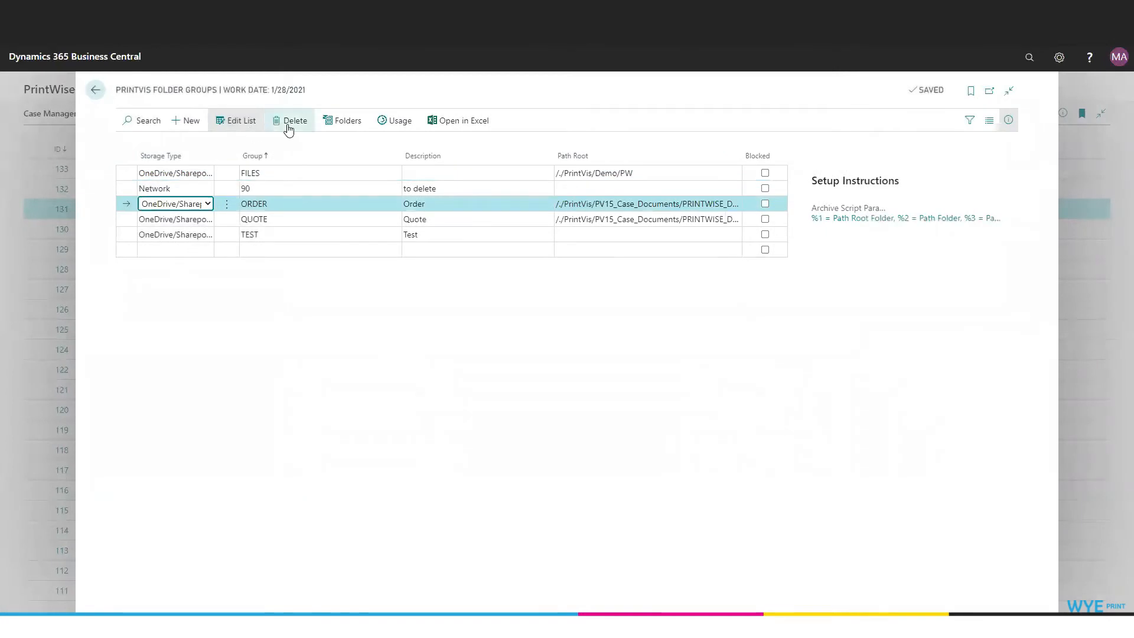
click(337, 122)
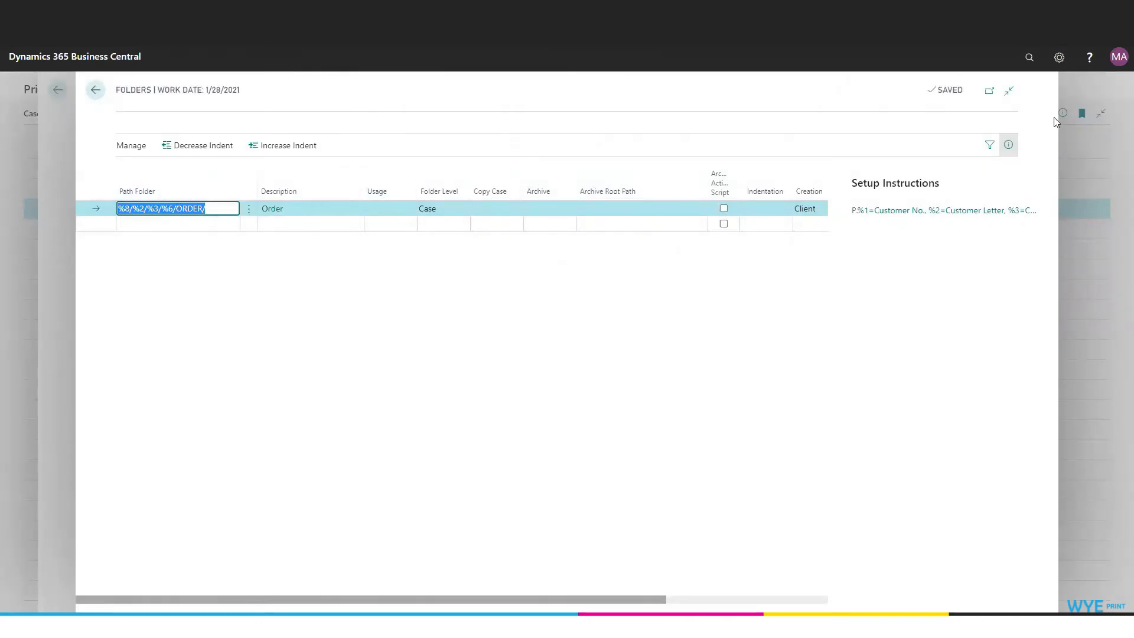
mouse_move(899, 218)
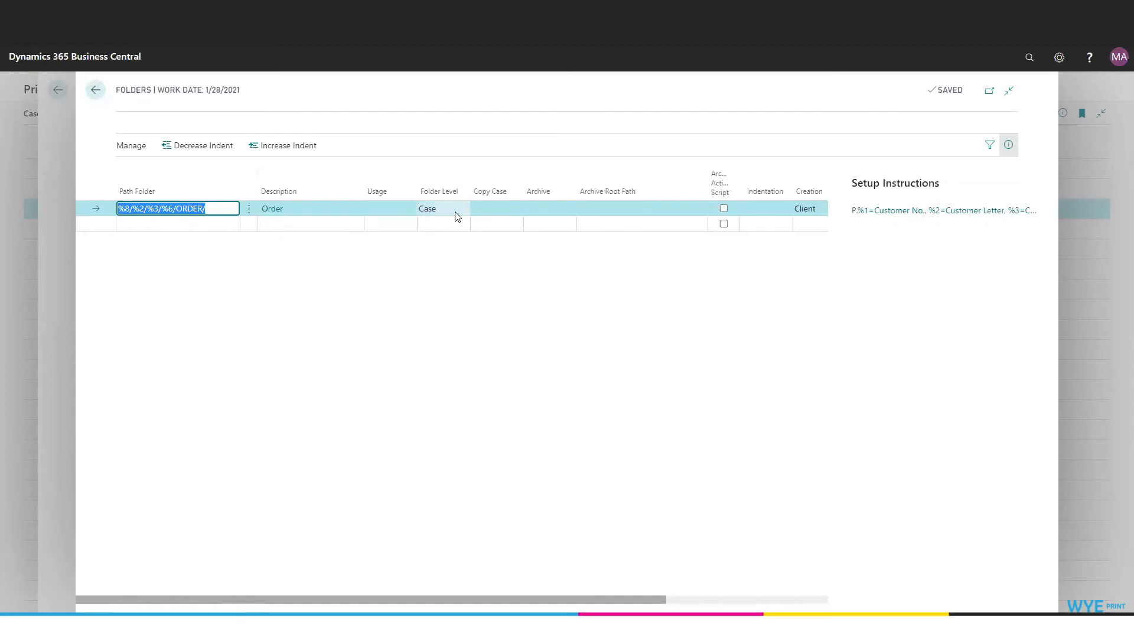
click(503, 213)
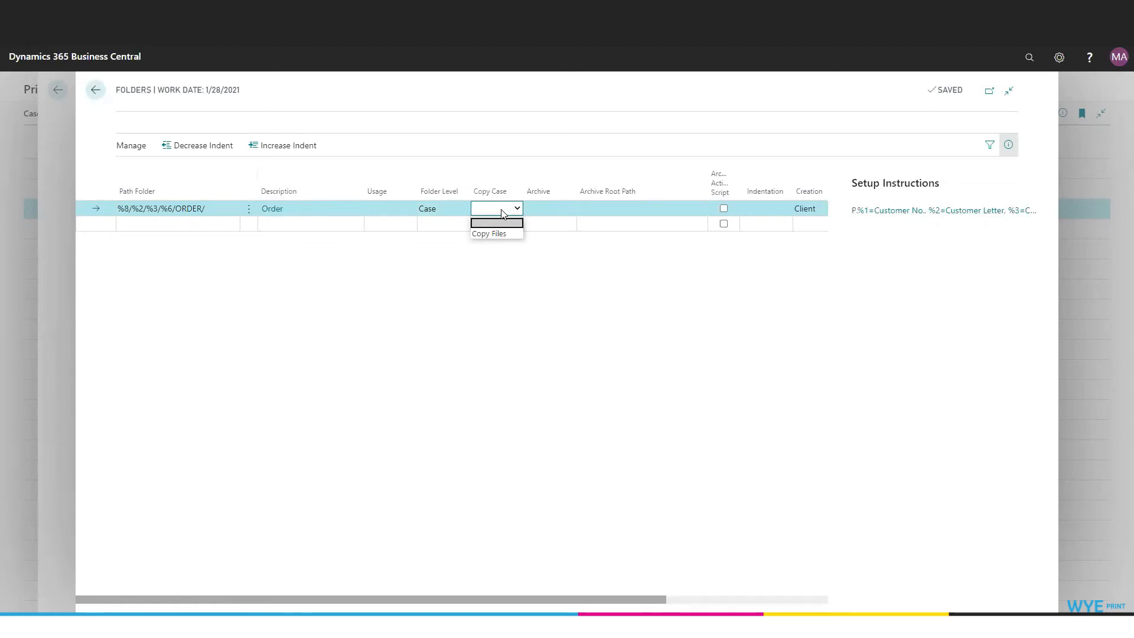
click(570, 213)
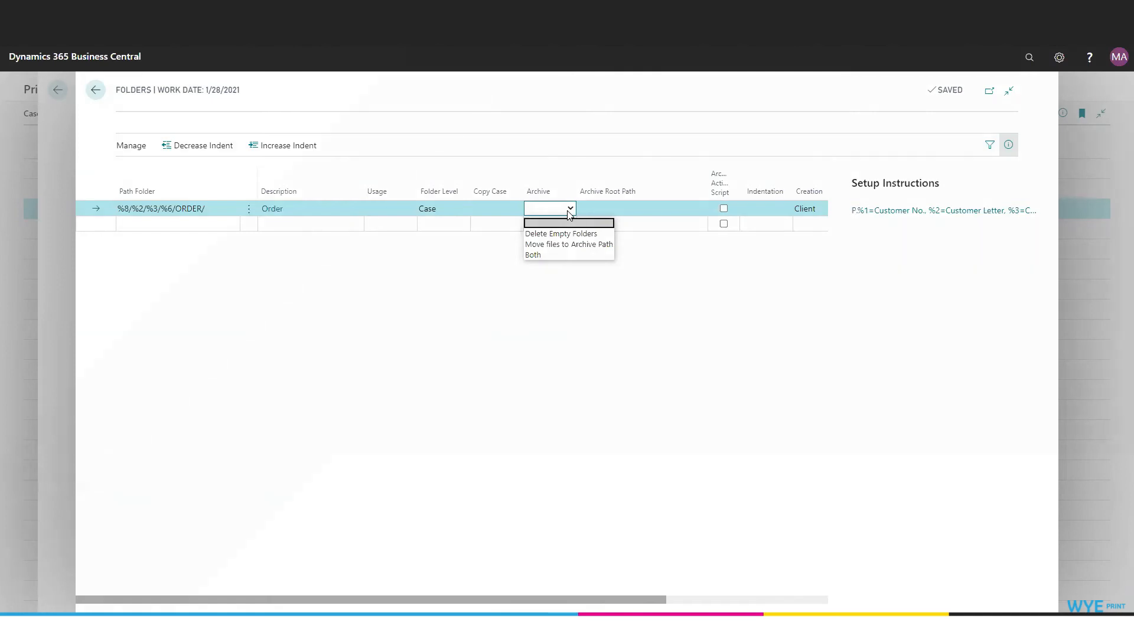
click(95, 90)
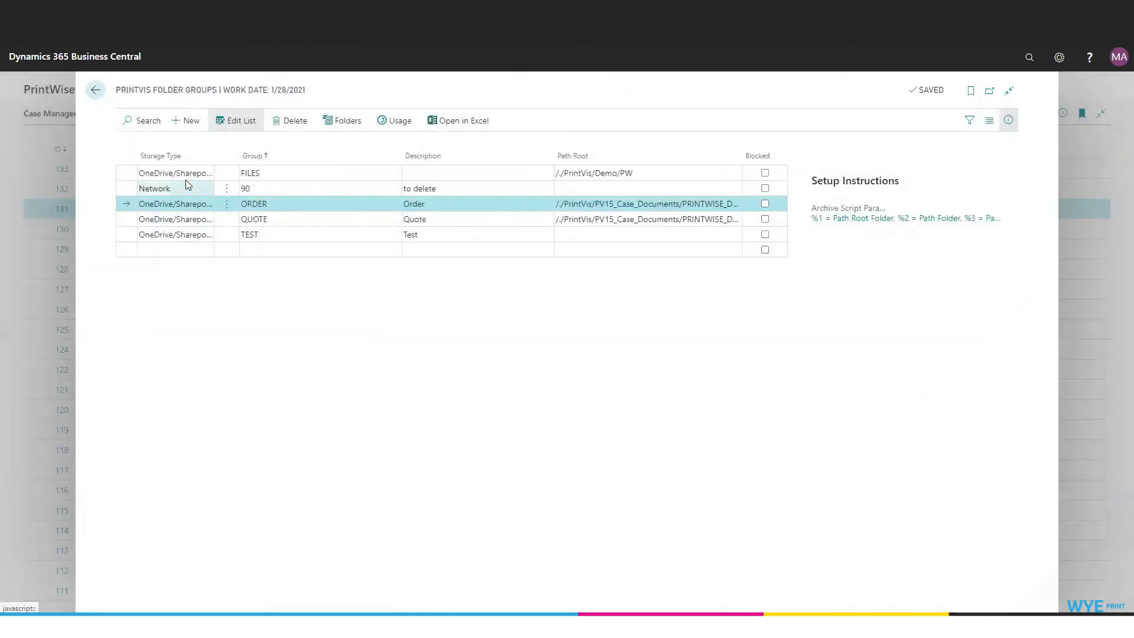
Step: Add a folder to the FILES group with path /%1/%6/PrepressFiles, description "Prepress Files" and Copy Case set to Copy Files
click(187, 179)
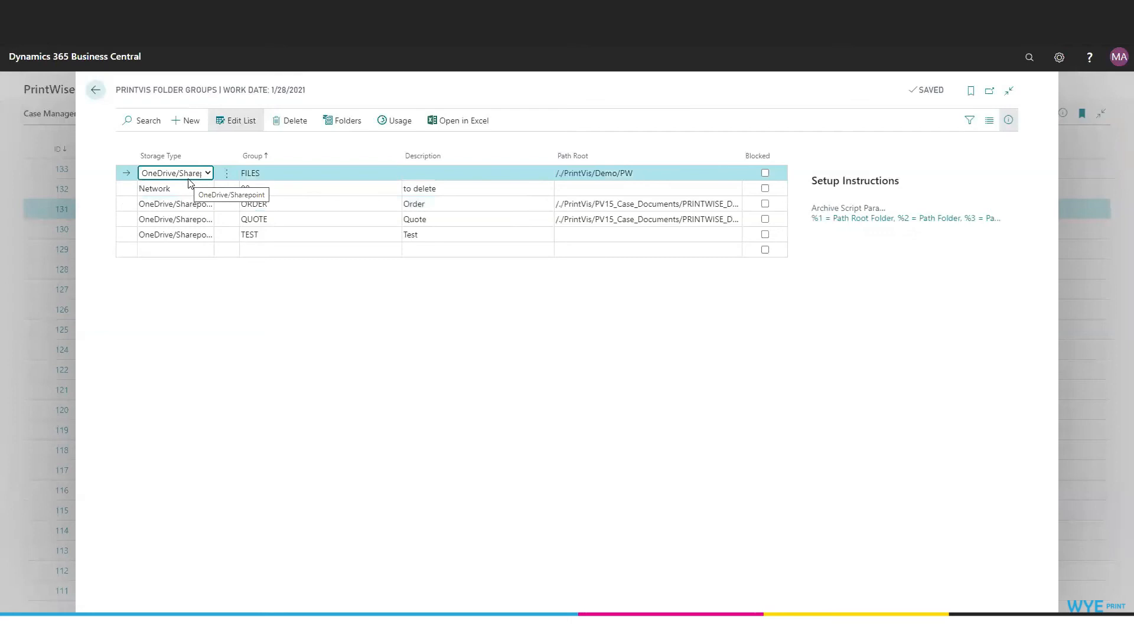
click(346, 121)
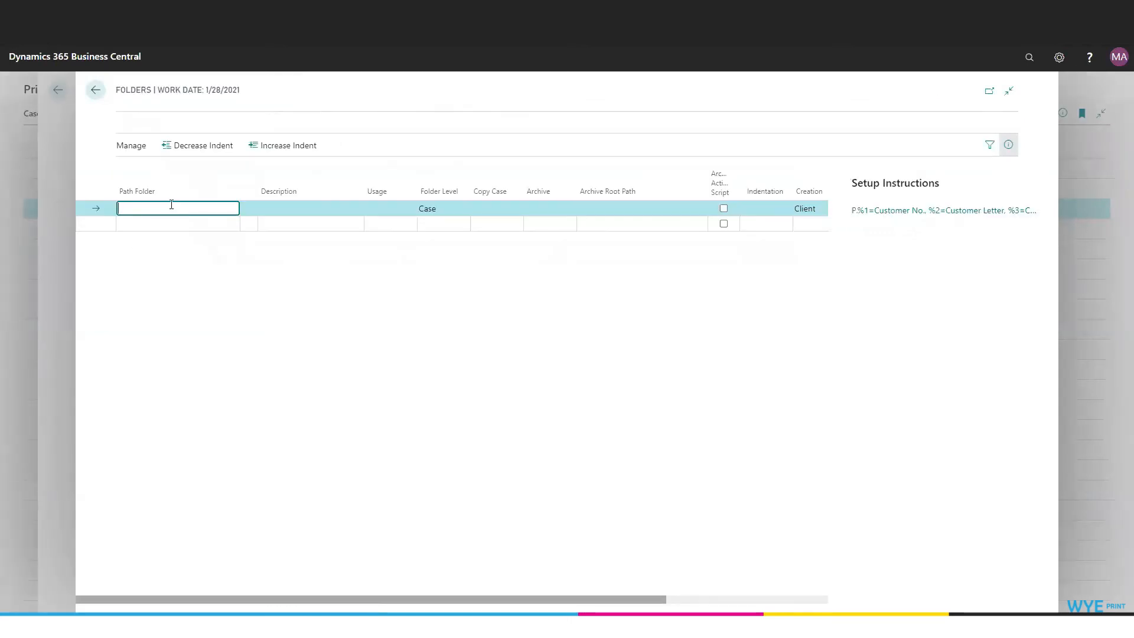
text(/%1/%6/PrepressFiles)
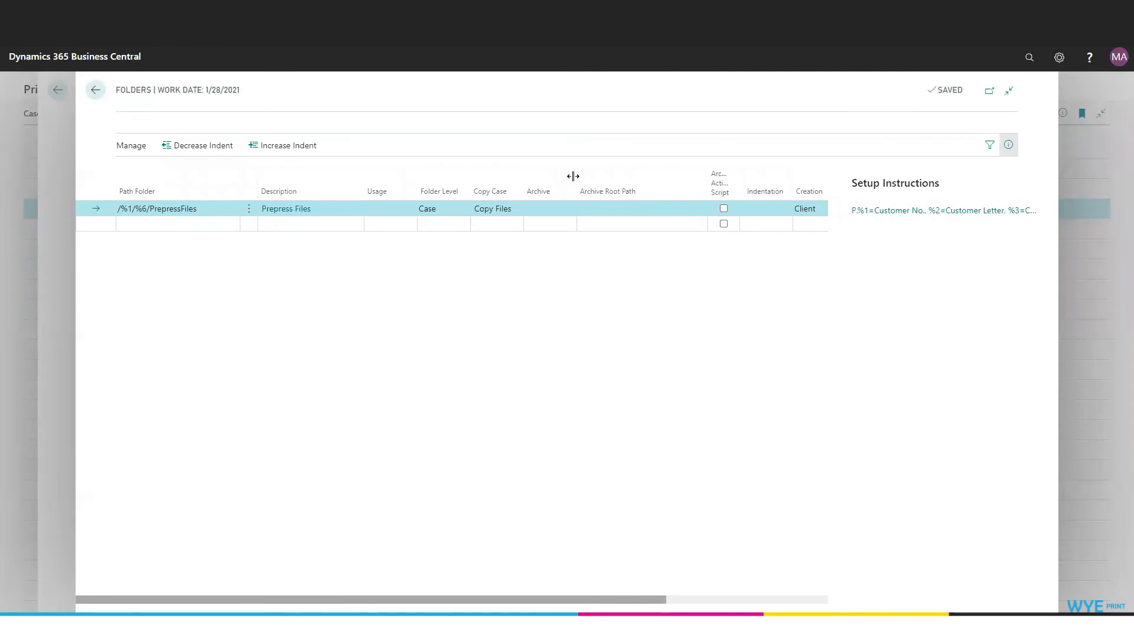
click(96, 90)
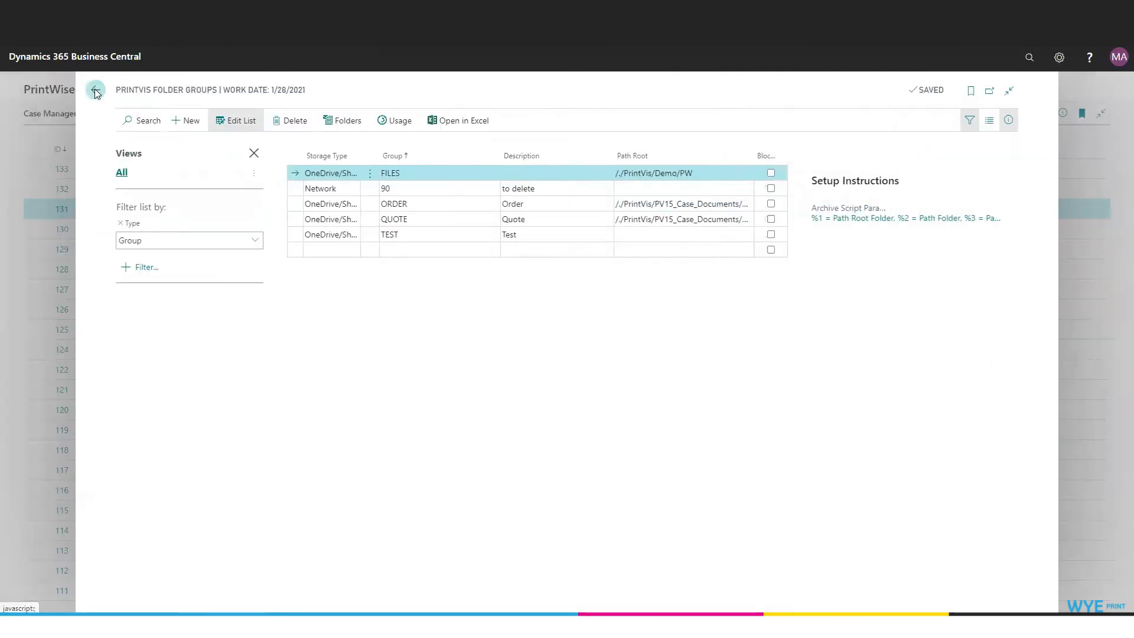
Step: Leave the folder groups, search for "Status Codes" and open the PrintVis Status Codes list
click(95, 90)
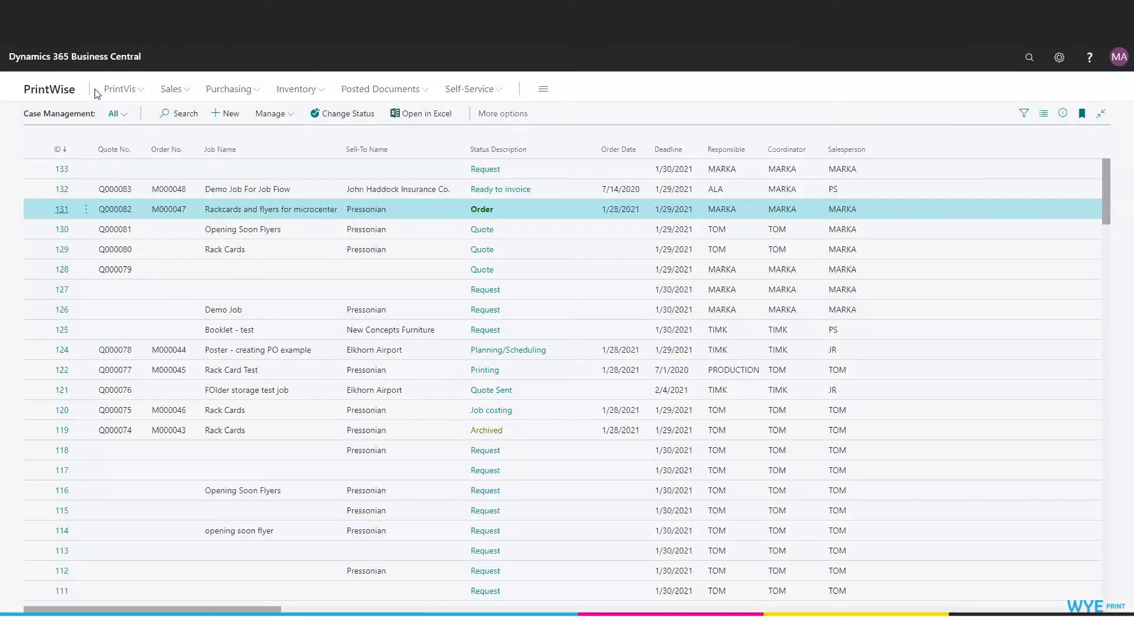
click(1031, 61)
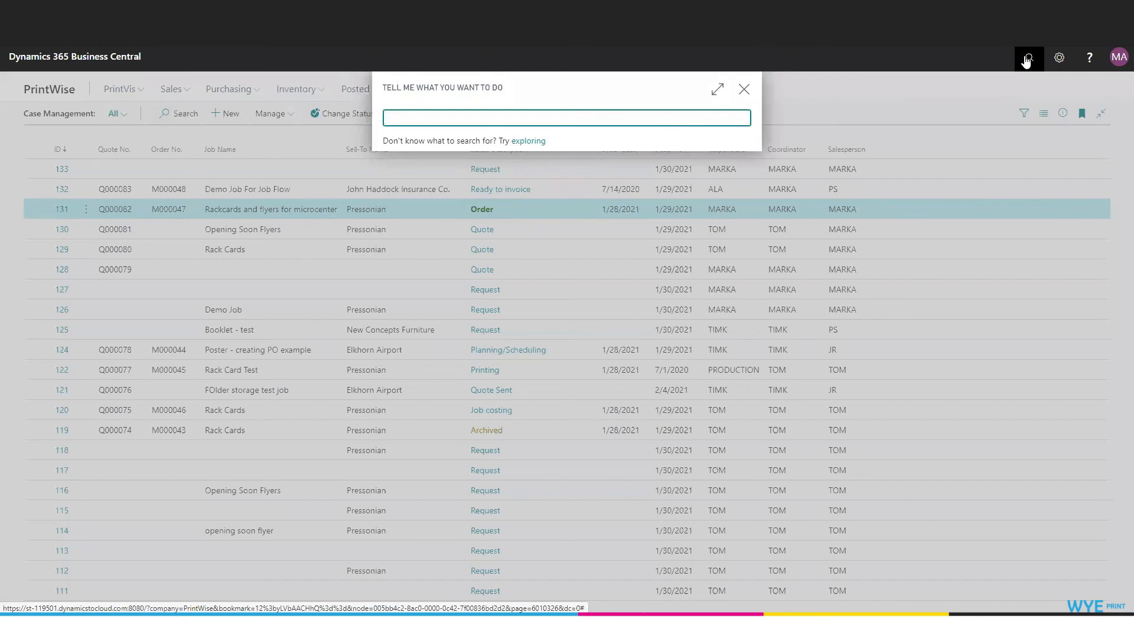
text(Status Codes)
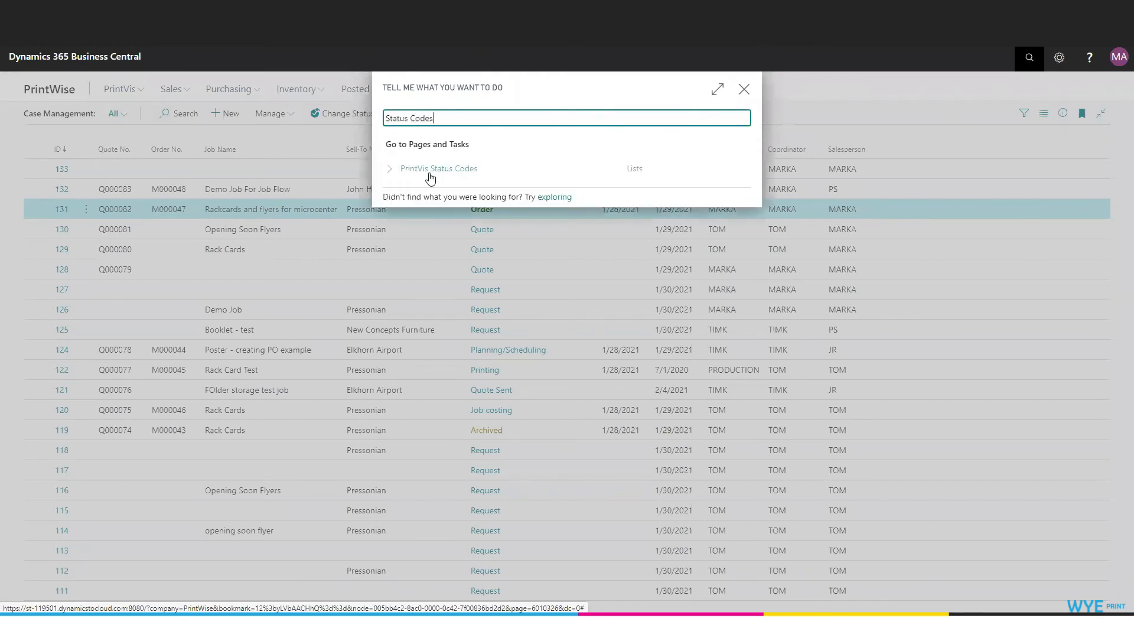
click(432, 170)
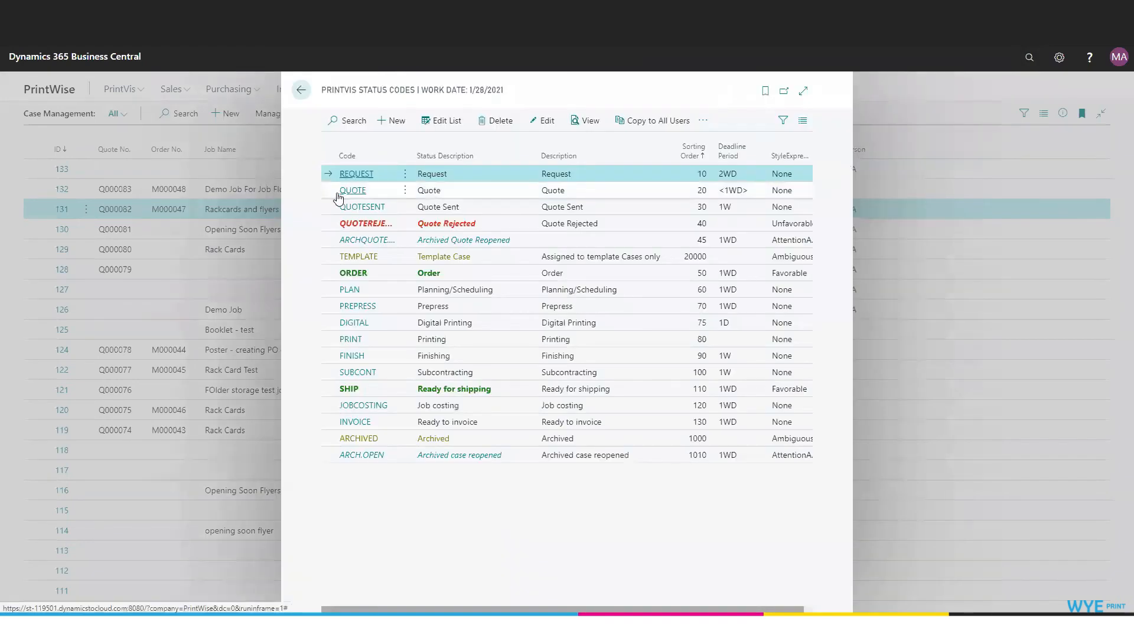
Step: Review the Integration folder settings of the QUOTE and ORDER status codes, and return to the case list
click(348, 190)
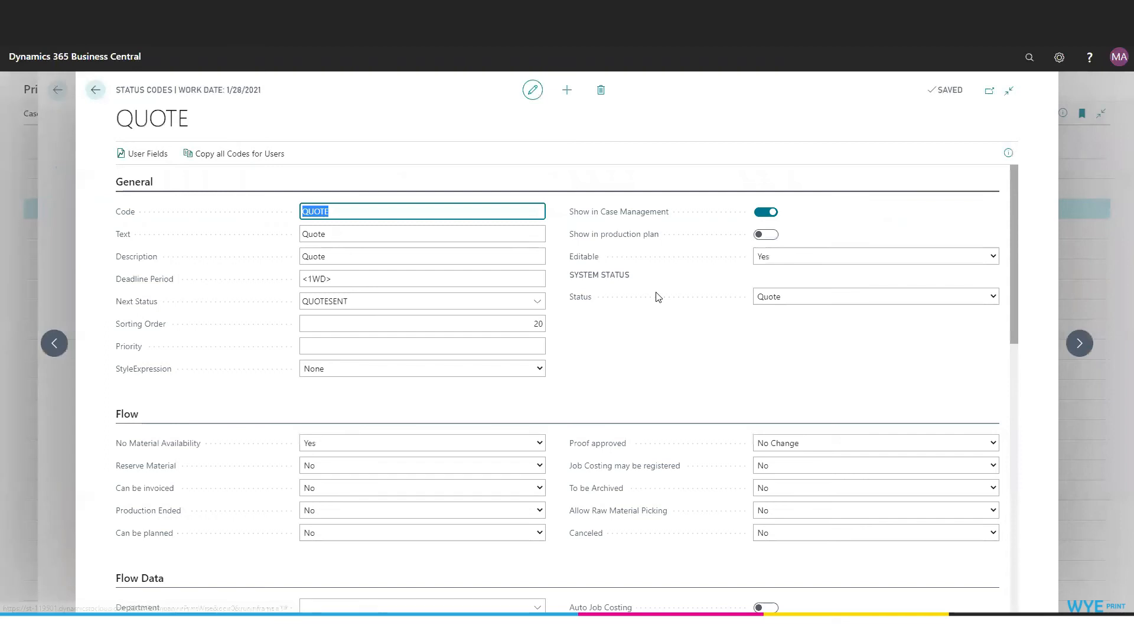
scroll(659, 297, down, 3)
scroll(658, 296, down, 10)
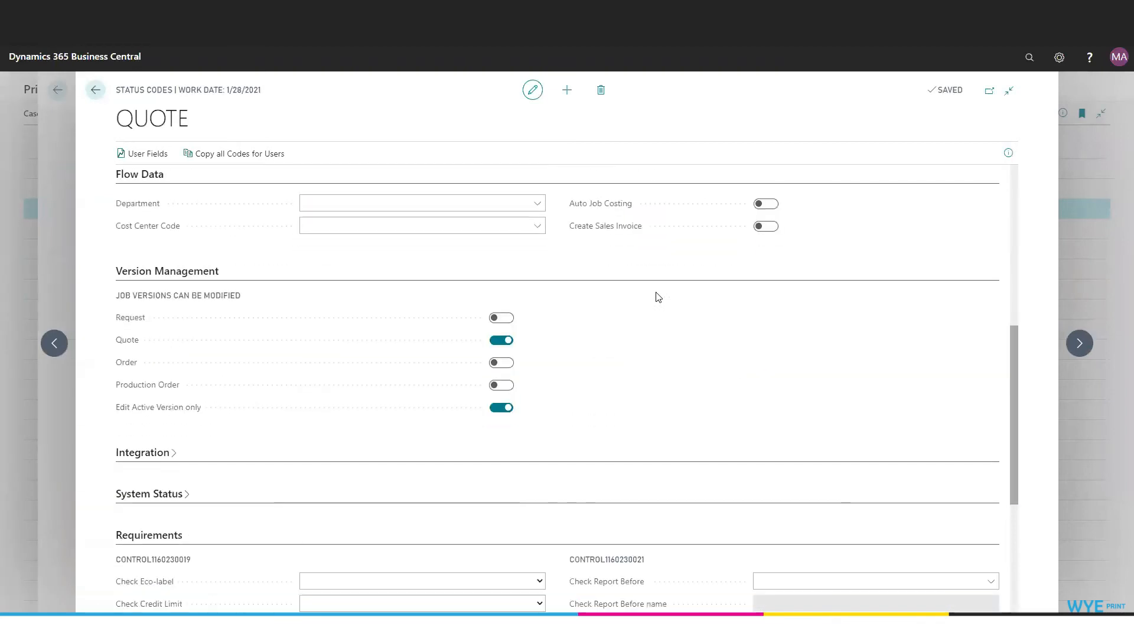
click(150, 187)
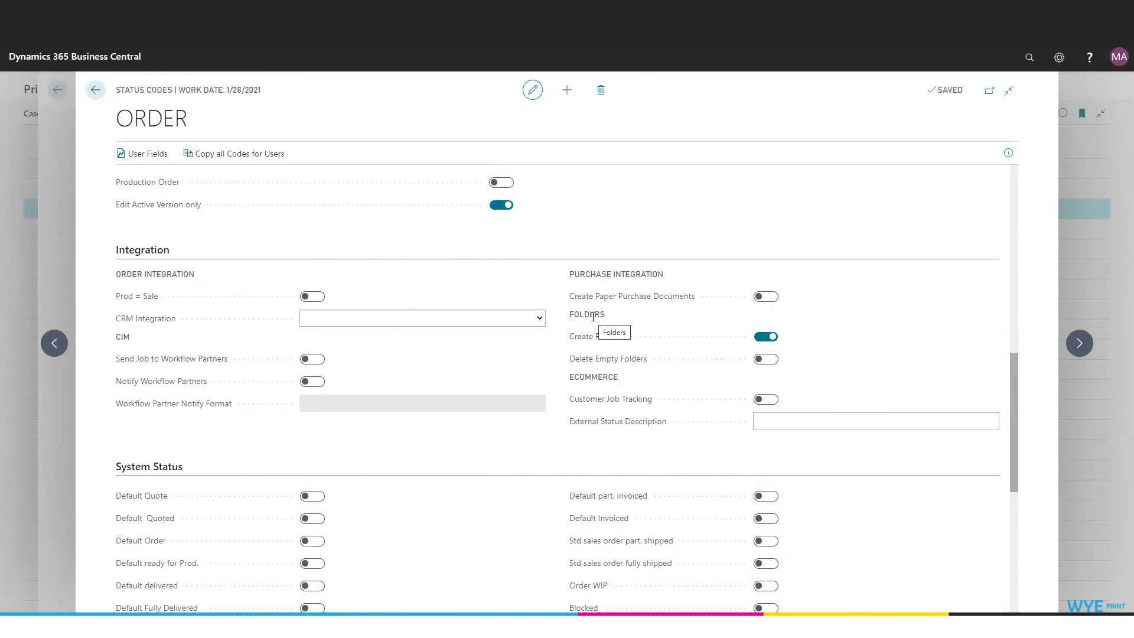
click(95, 89)
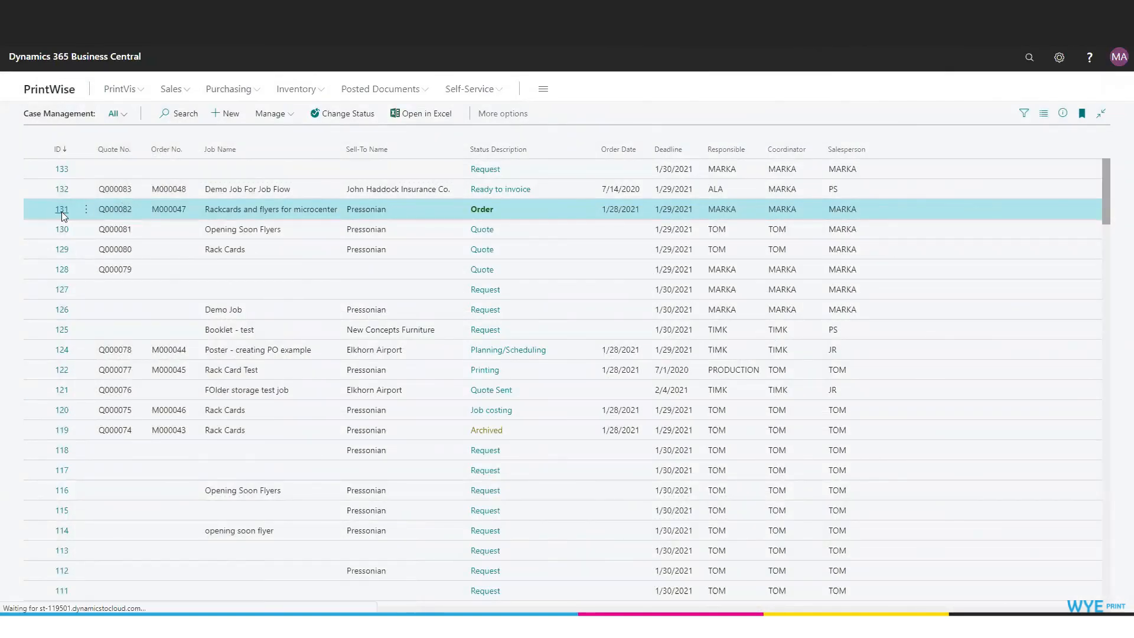
Step: Open the folders of case 131 and open its ORDER folder in the Cloud Storage Explorer
click(63, 213)
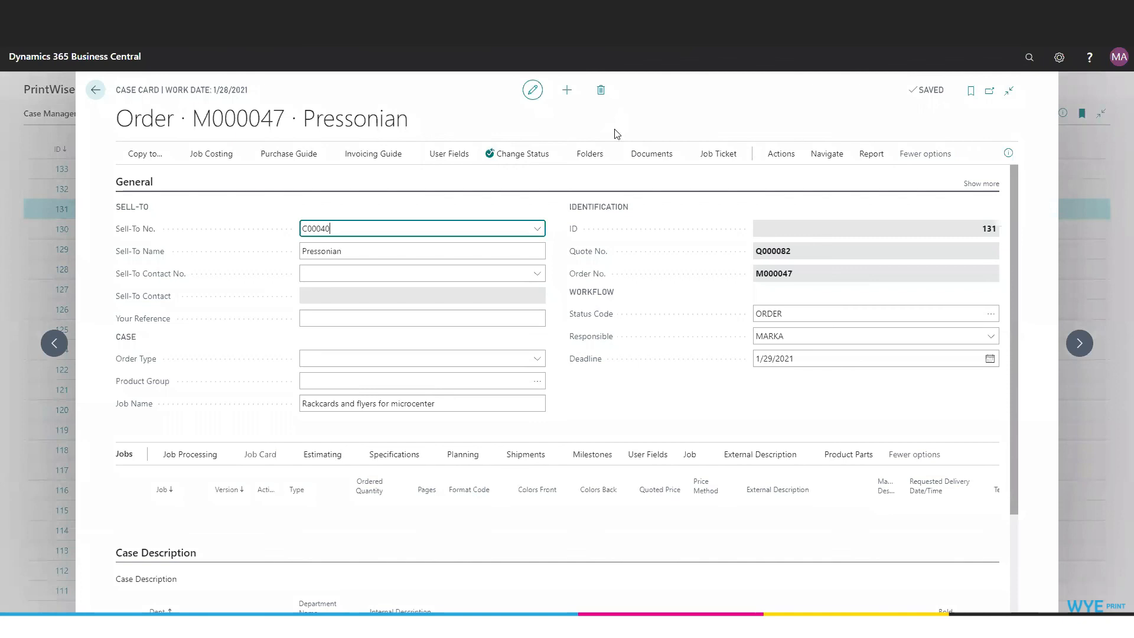
click(599, 157)
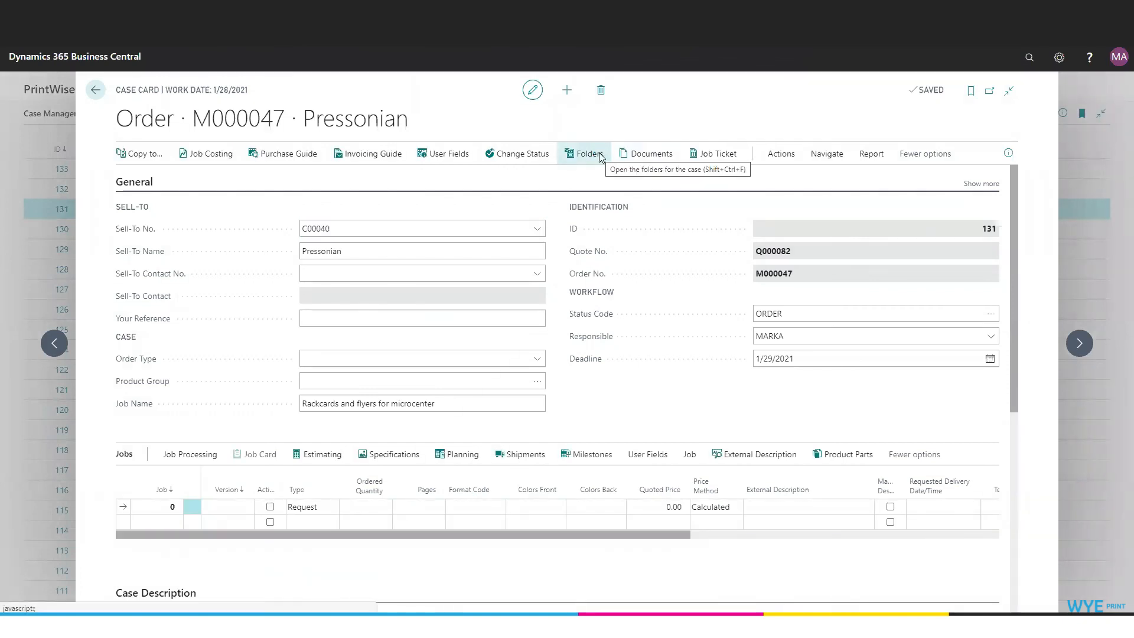
click(475, 198)
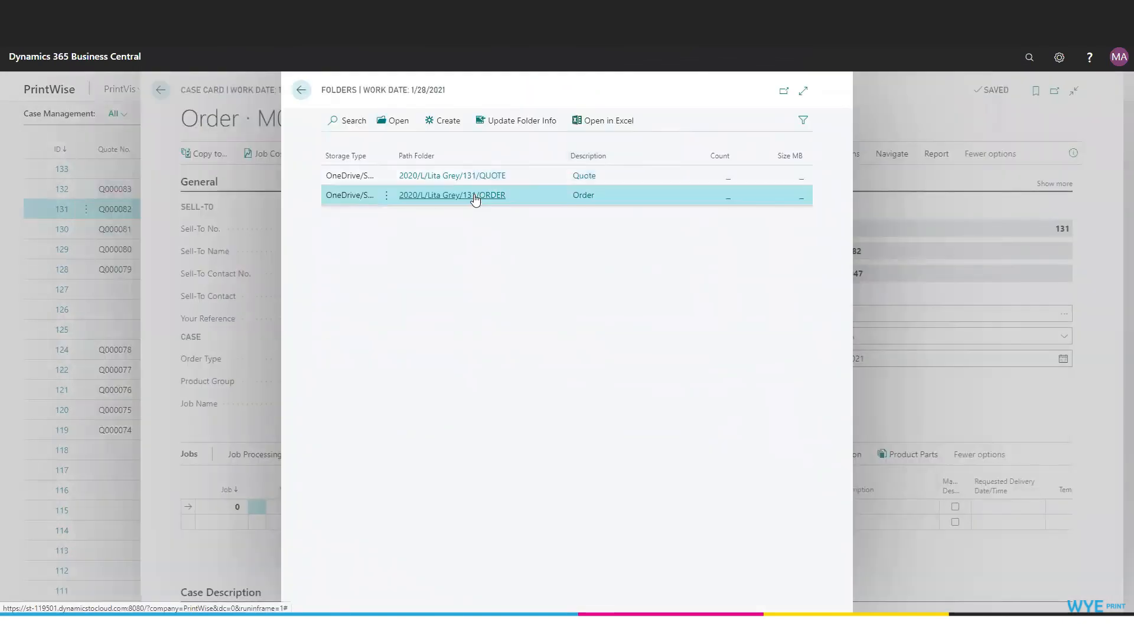
click(392, 120)
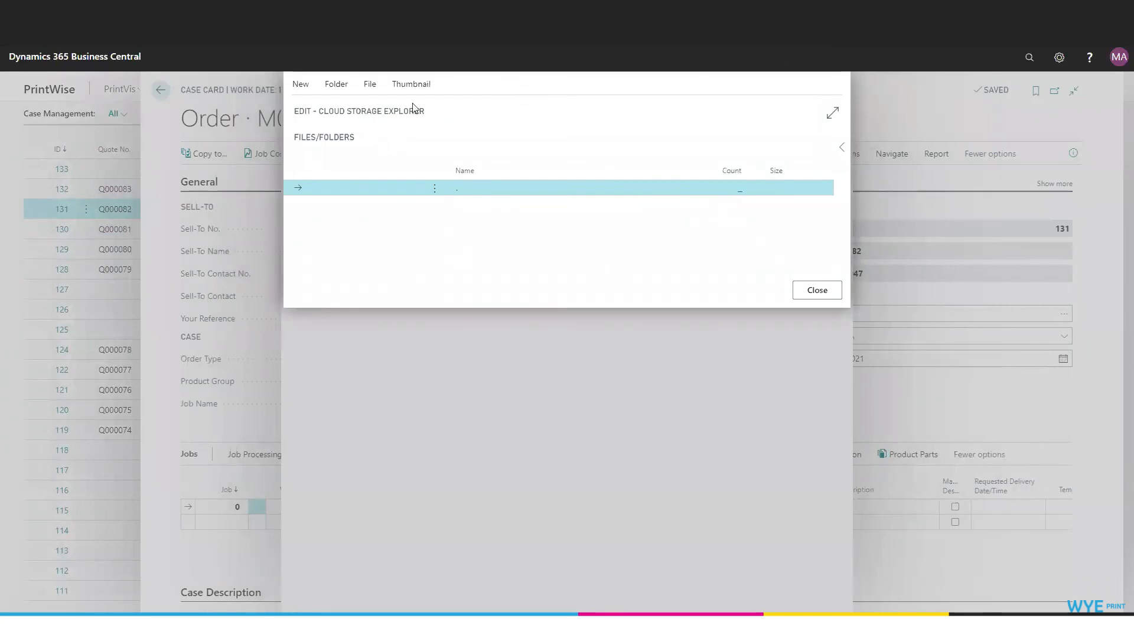
Step: Examine the folder, file and thumbnail commands available in the Cloud Storage Explorer
click(337, 85)
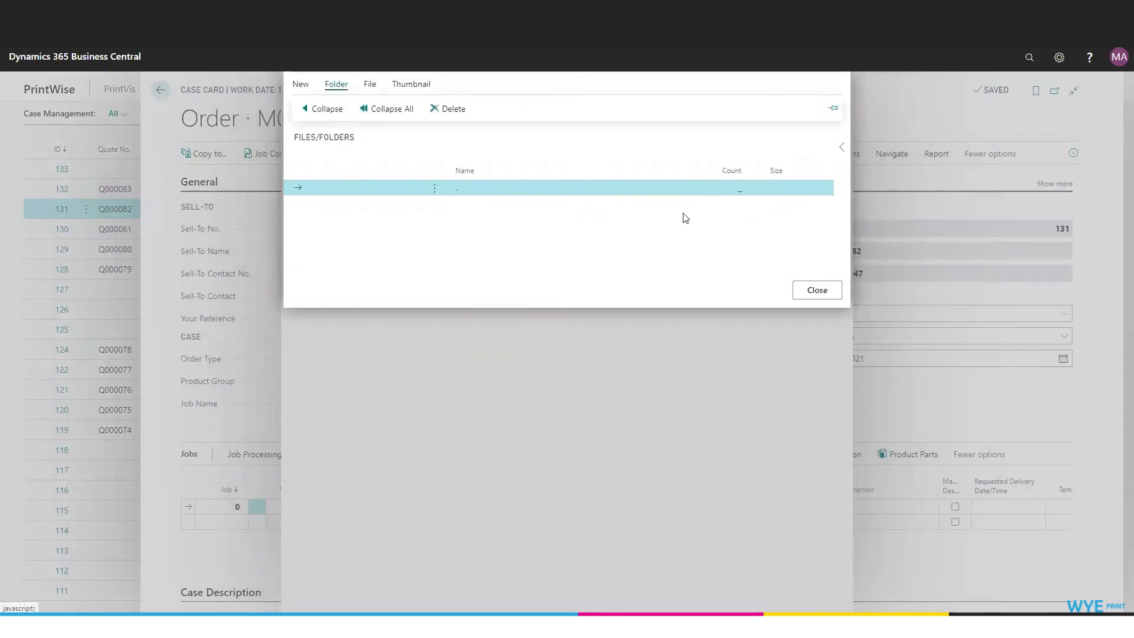
click(369, 84)
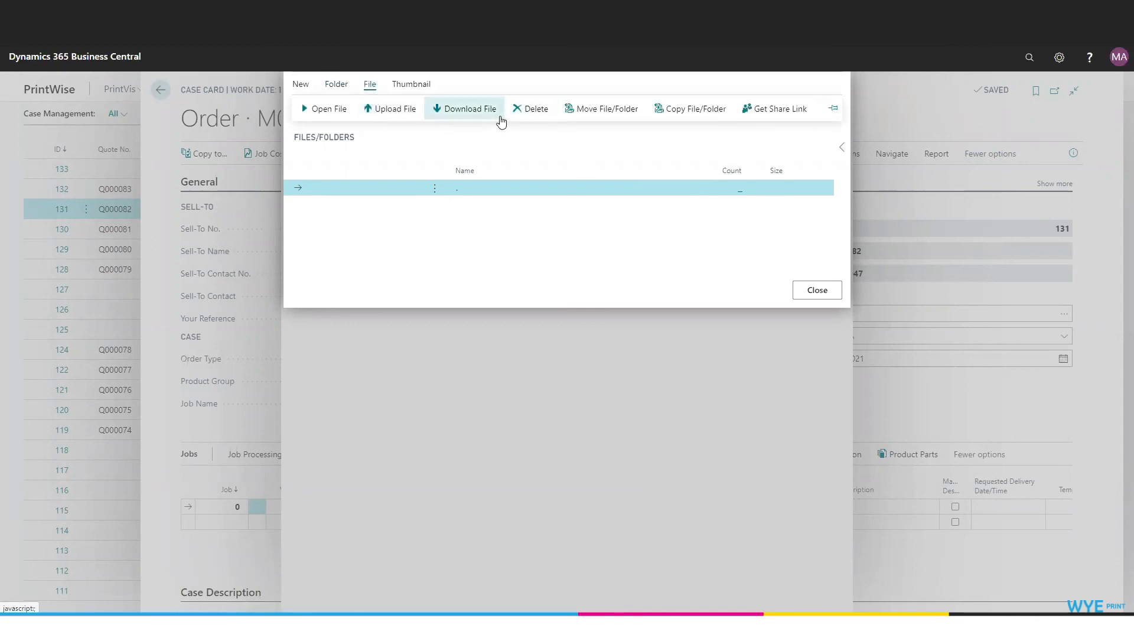
click(402, 88)
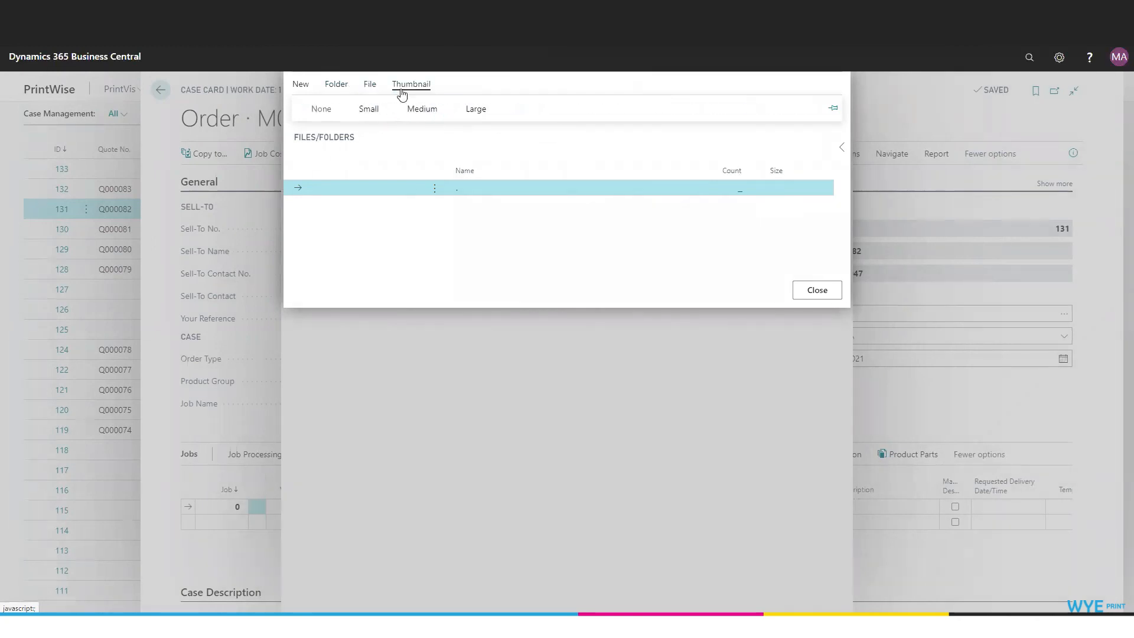
click(371, 88)
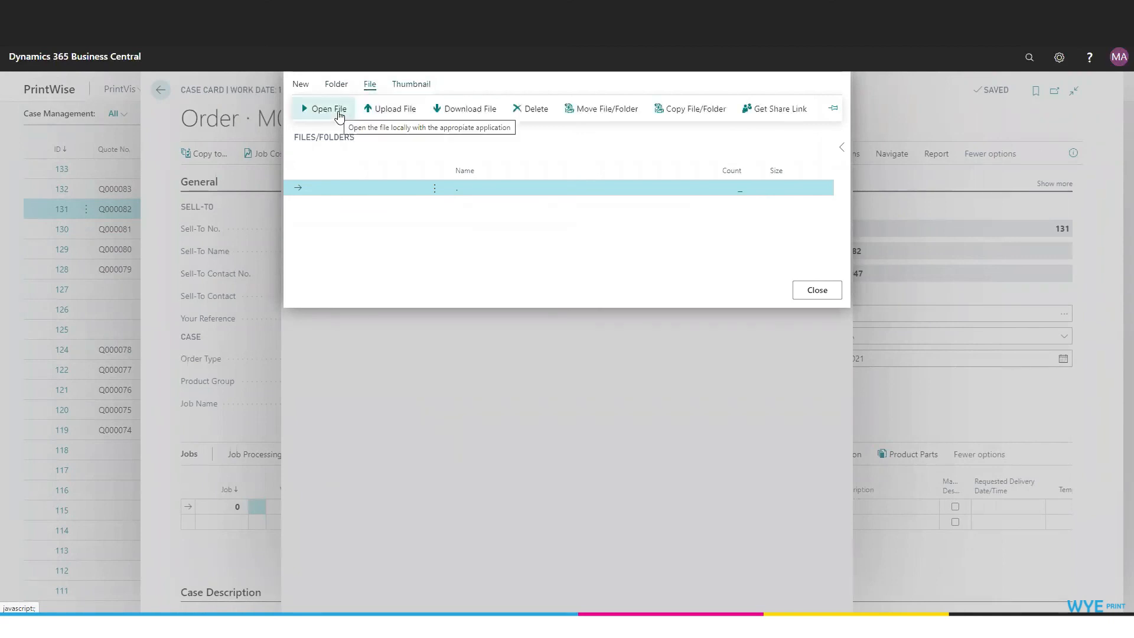